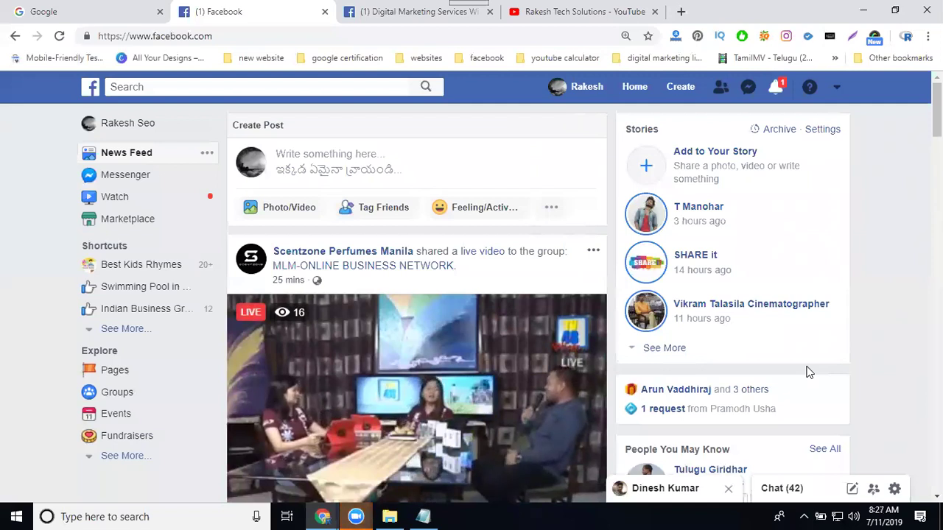
Review the full section list of the Digital Marketing Services With Best Price in hyderabad page.
{"action": "left_click", "coordinate": [405, 13]}
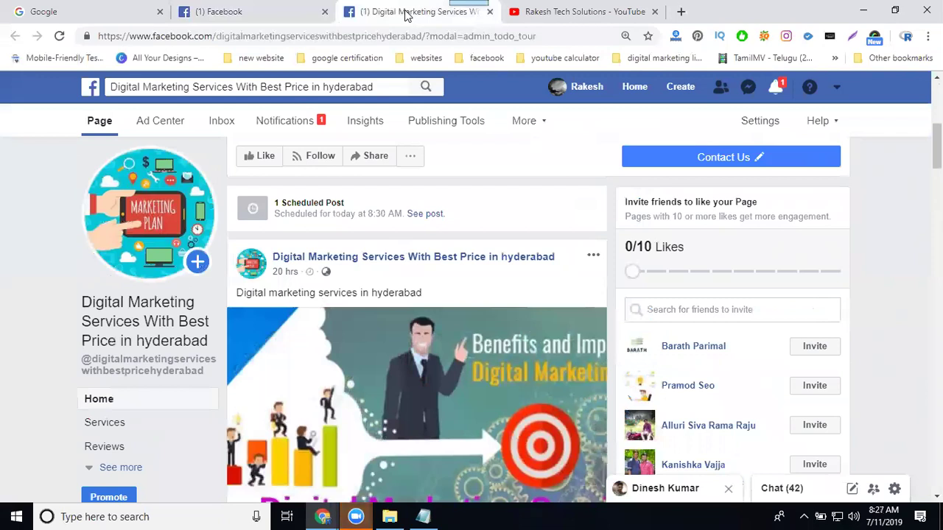
{"action": "scroll", "coordinate": [151, 145], "scroll_direction": "down", "scroll_amount": 2}
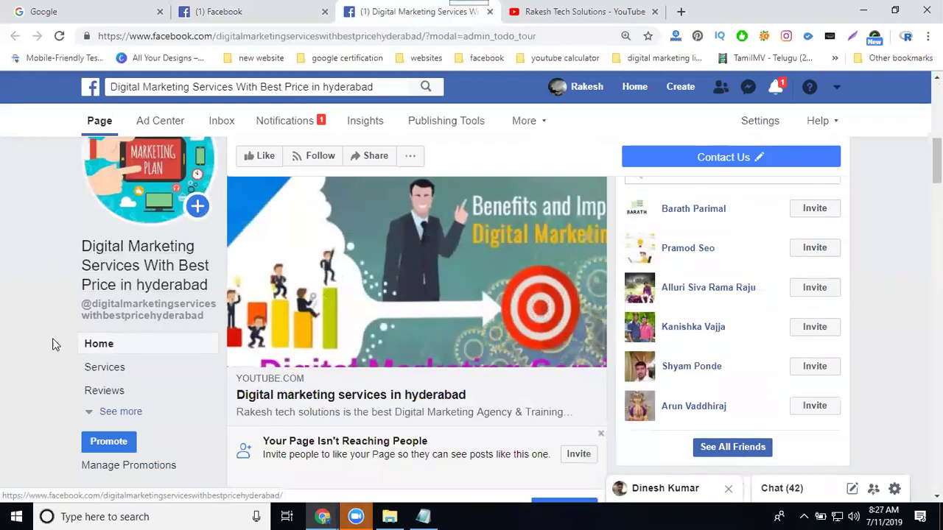
{"action": "left_click", "coordinate": [109, 415]}
{"action": "scroll", "coordinate": [111, 420], "scroll_direction": "down", "scroll_amount": 3}
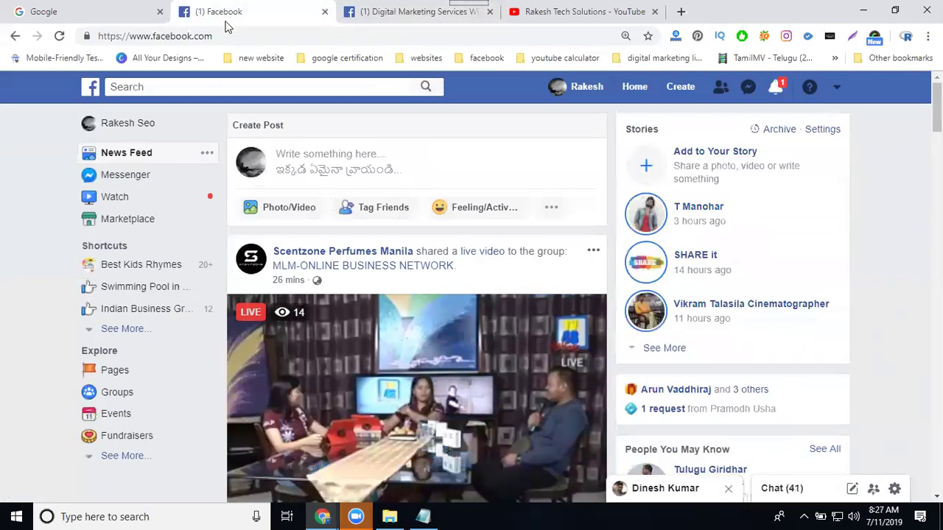
Search Facebook for "youtube" from the news feed.
{"action": "left_click", "coordinate": [238, 87]}
{"action": "type", "text": "yo"}
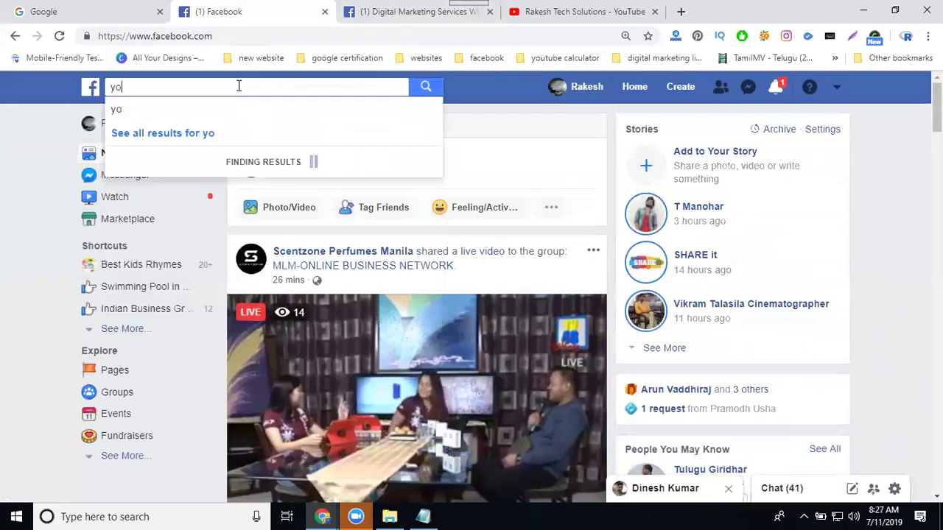
{"action": "type", "text": "utube"}
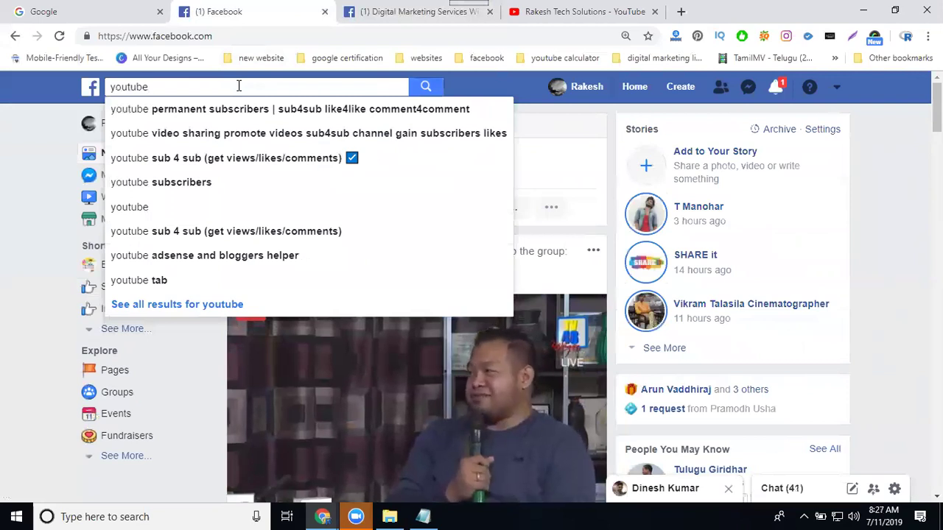
{"action": "key", "text": "Return"}
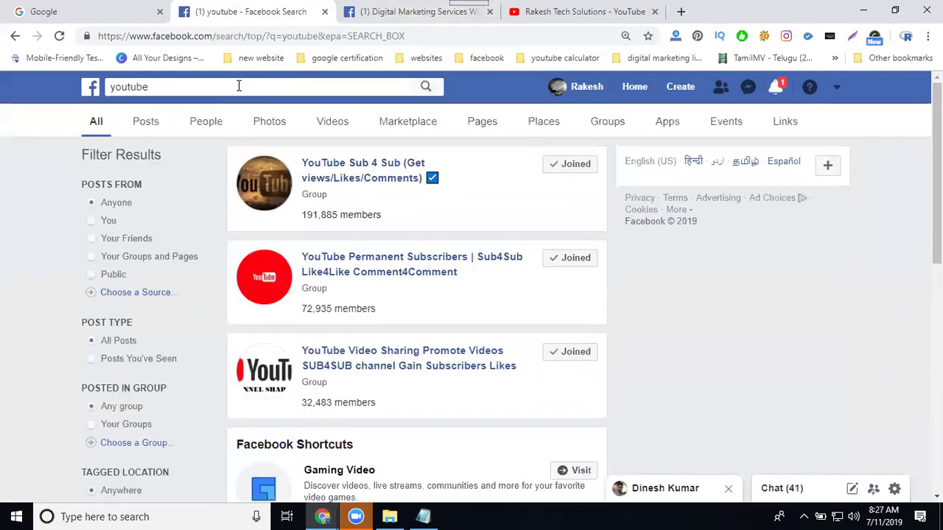
Add the Youtube Tab app as a page tab to the Digital Marketing Services With Best Price in hyderabad page.
{"action": "left_click", "coordinate": [664, 130]}
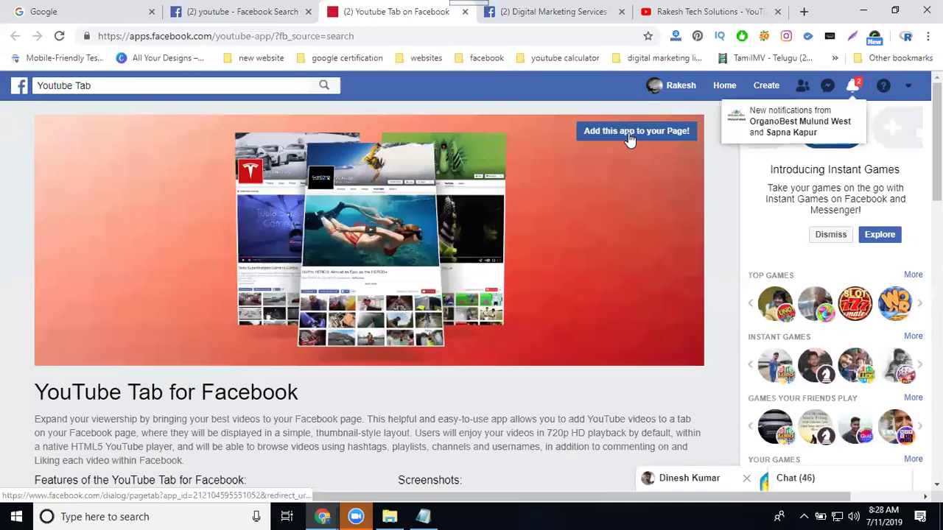
{"action": "left_click", "coordinate": [630, 139]}
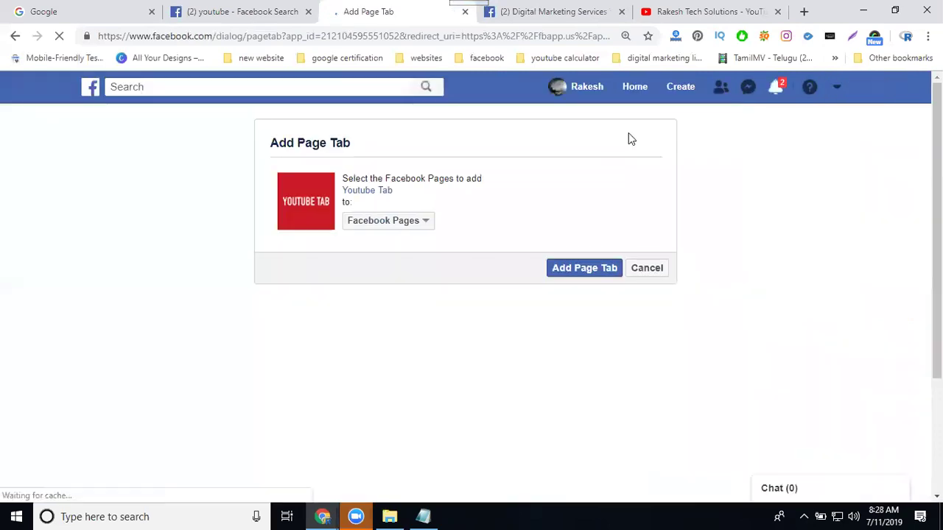
{"action": "left_click", "coordinate": [527, 15]}
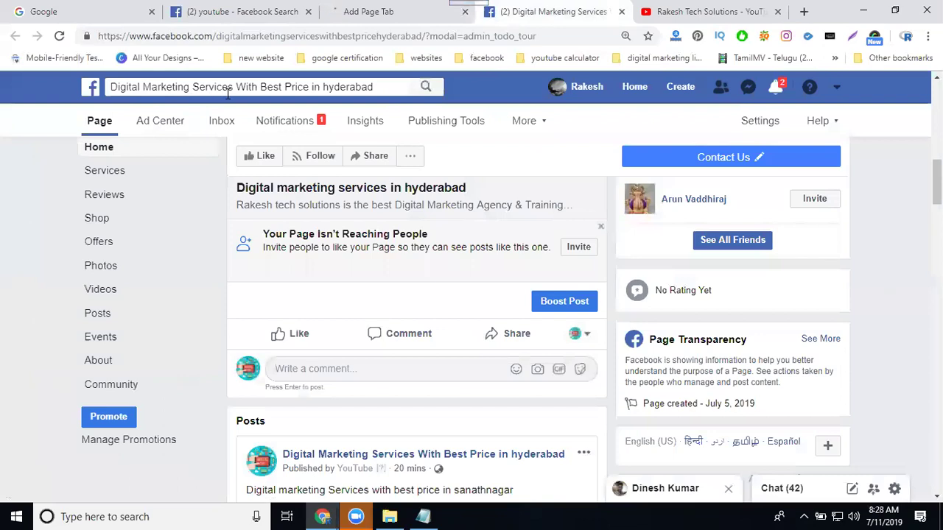
{"action": "left_click", "coordinate": [383, 9]}
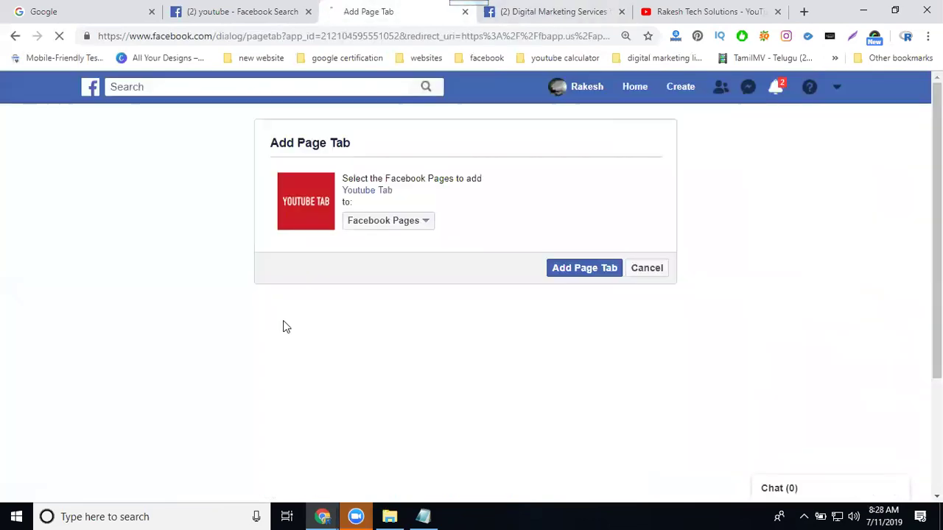
{"action": "left_click", "coordinate": [371, 230]}
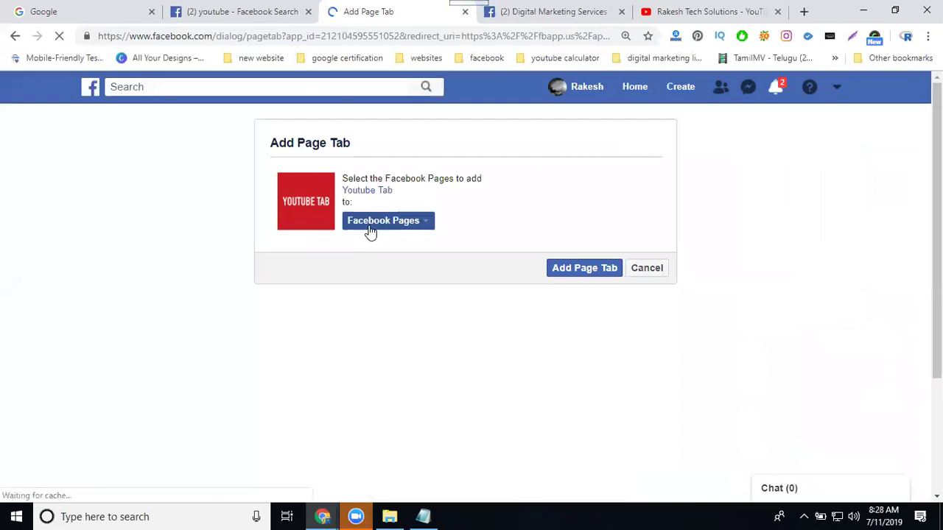
{"action": "left_click", "coordinate": [370, 230]}
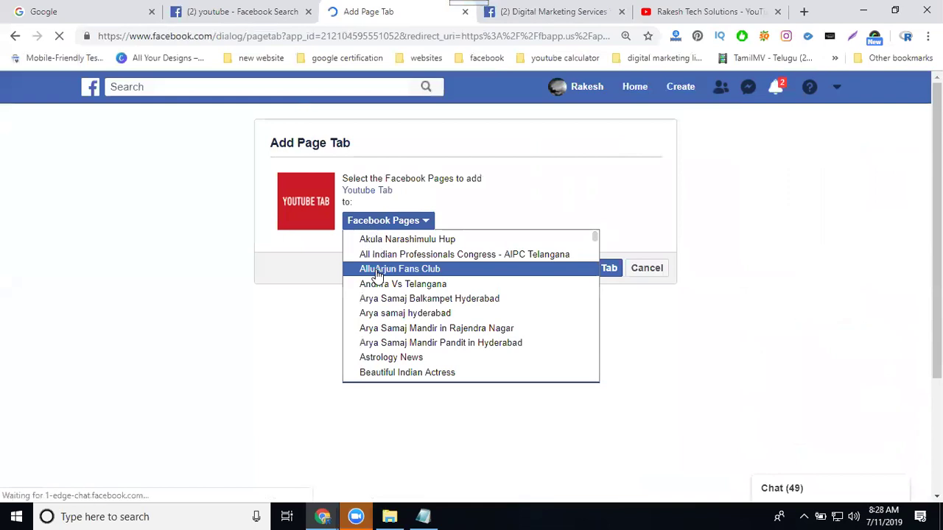
{"action": "scroll", "coordinate": [377, 273], "scroll_direction": "down", "scroll_amount": 3}
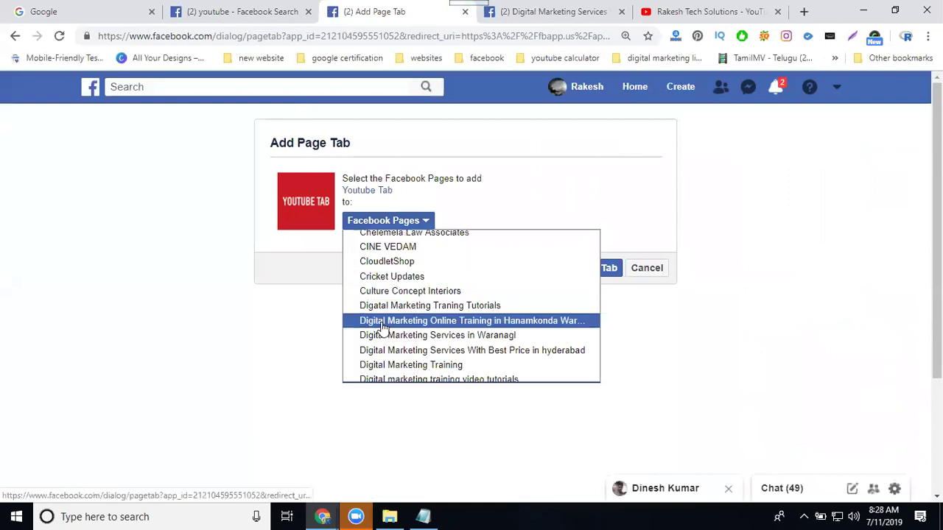
{"action": "left_click", "coordinate": [385, 351]}
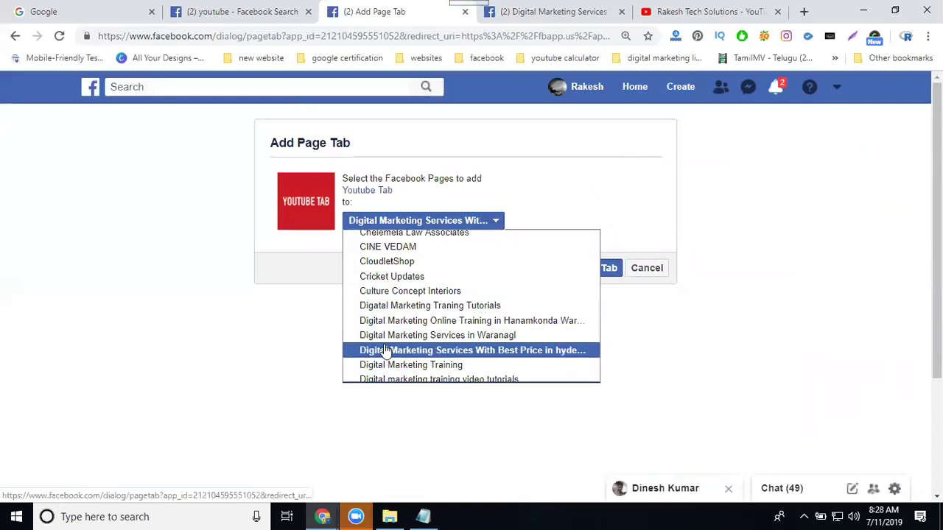
{"action": "left_click", "coordinate": [252, 343]}
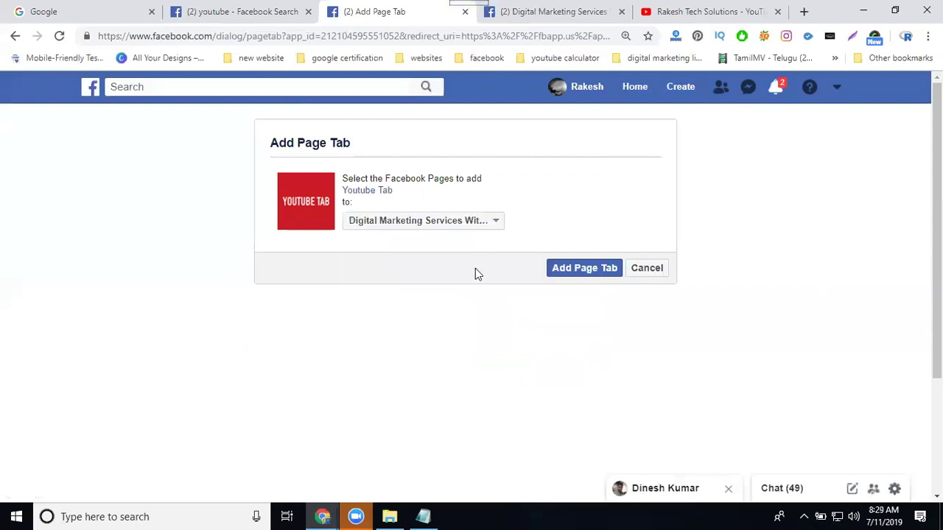
{"action": "left_click", "coordinate": [564, 273]}
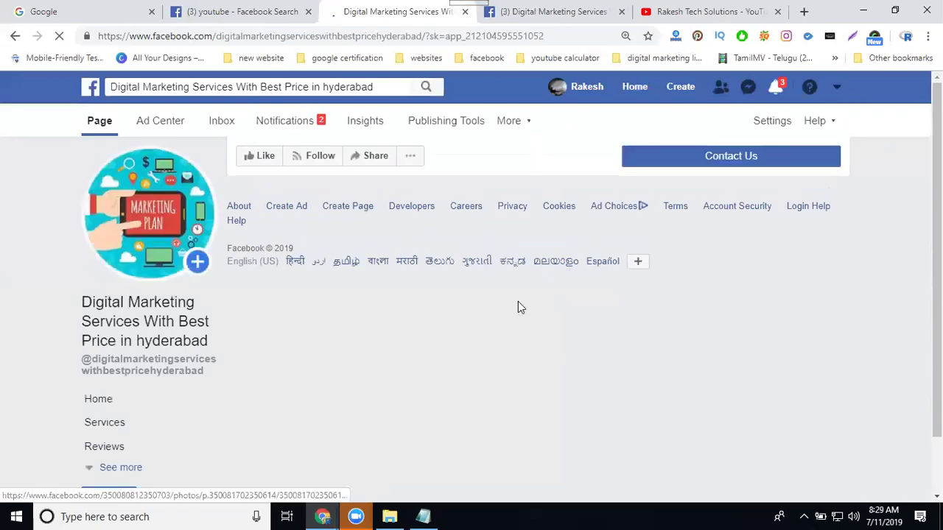
Expand the page's section list to find the added YouTube tab and view its application settings.
{"action": "scroll", "coordinate": [0, 280], "scroll_direction": "down", "scroll_amount": 3}
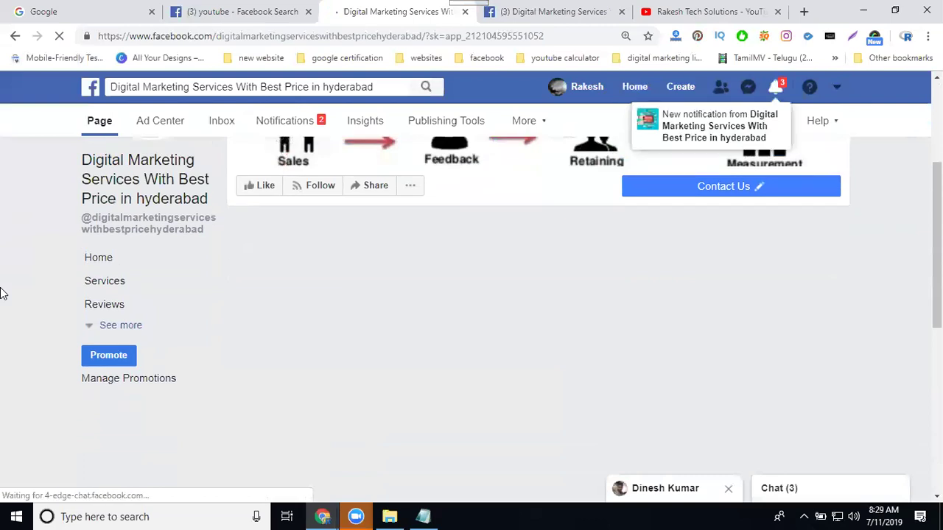
{"action": "left_click", "coordinate": [127, 331]}
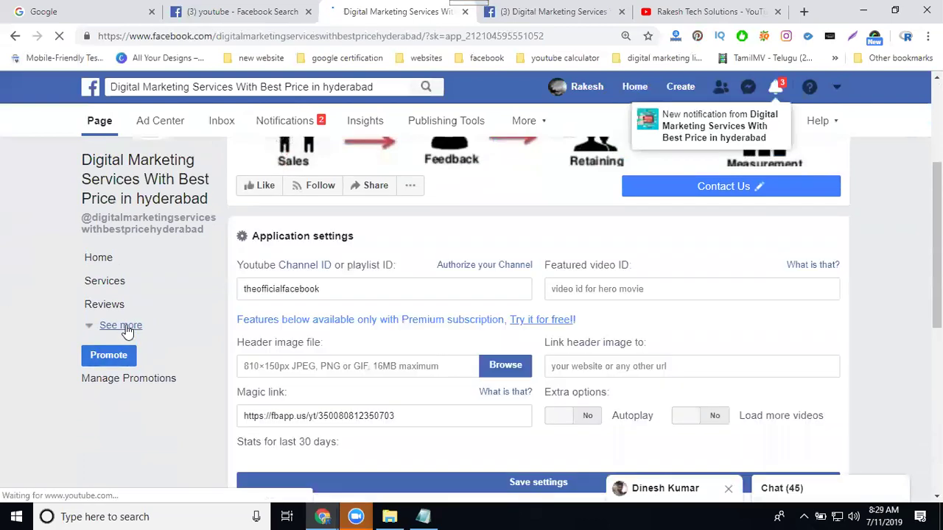
{"action": "scroll", "coordinate": [2, 332], "scroll_direction": "down", "scroll_amount": 2}
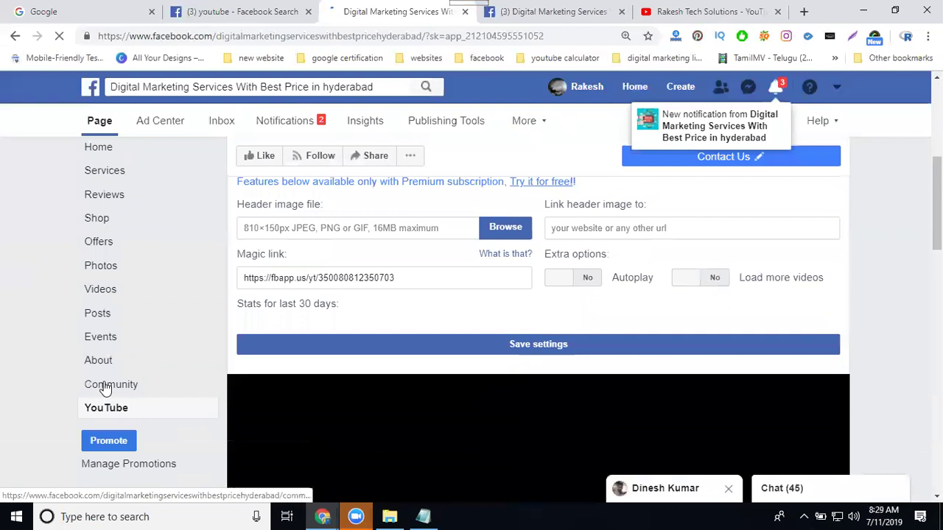
{"action": "left_click", "coordinate": [99, 414]}
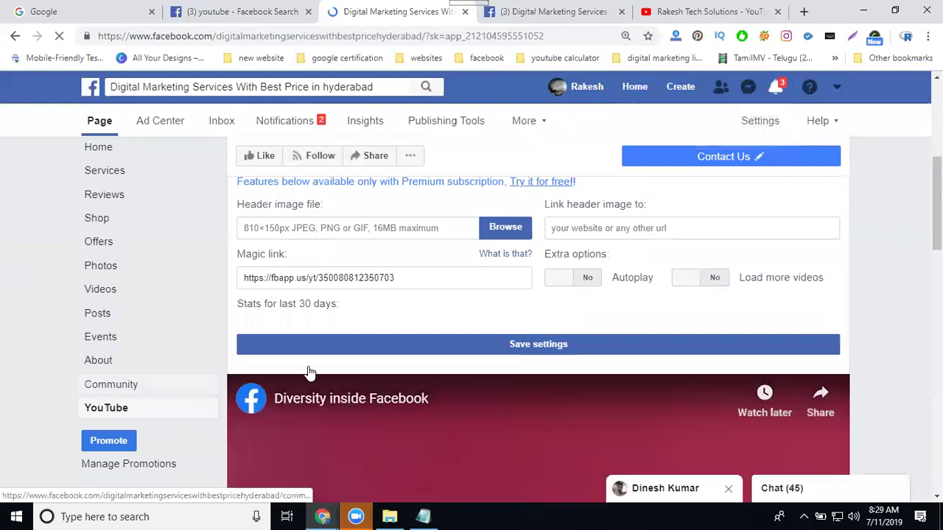
{"action": "scroll", "coordinate": [350, 347], "scroll_direction": "up", "scroll_amount": 1}
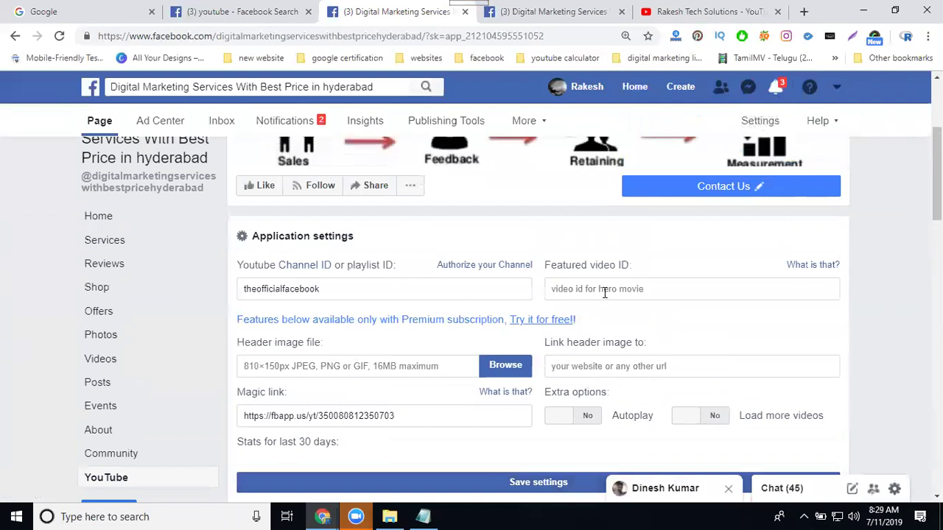
Replace the YouTube channel ID in the tab's settings with the Rakesh Tech Solutions channel ID copied from its YouTube address.
{"action": "left_click", "coordinate": [670, 10]}
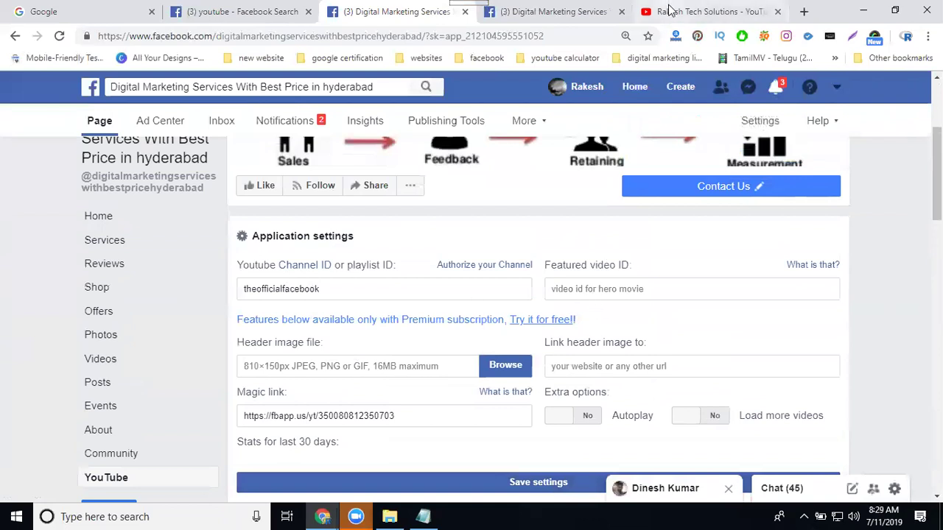
{"action": "left_click_drag", "start_coordinate": [377, 36], "coordinate": [251, 37]}
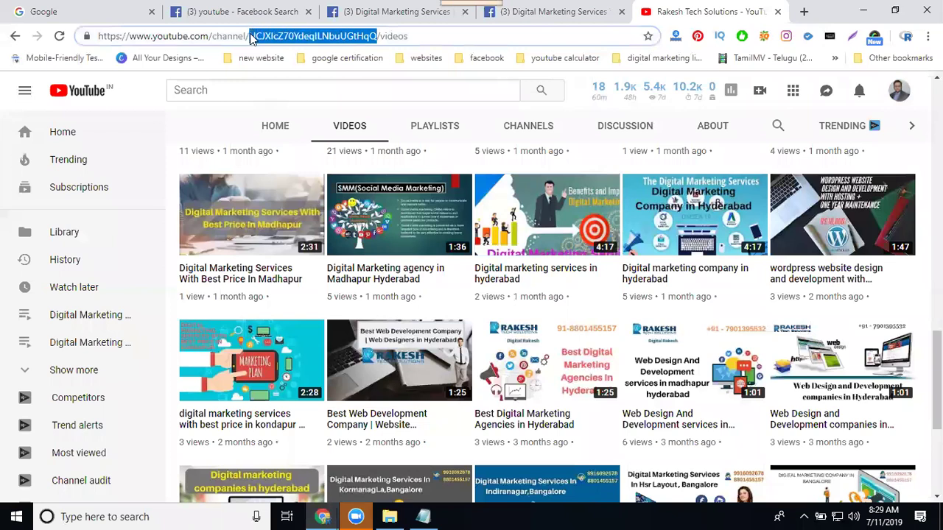
{"action": "left_click", "coordinate": [397, 11]}
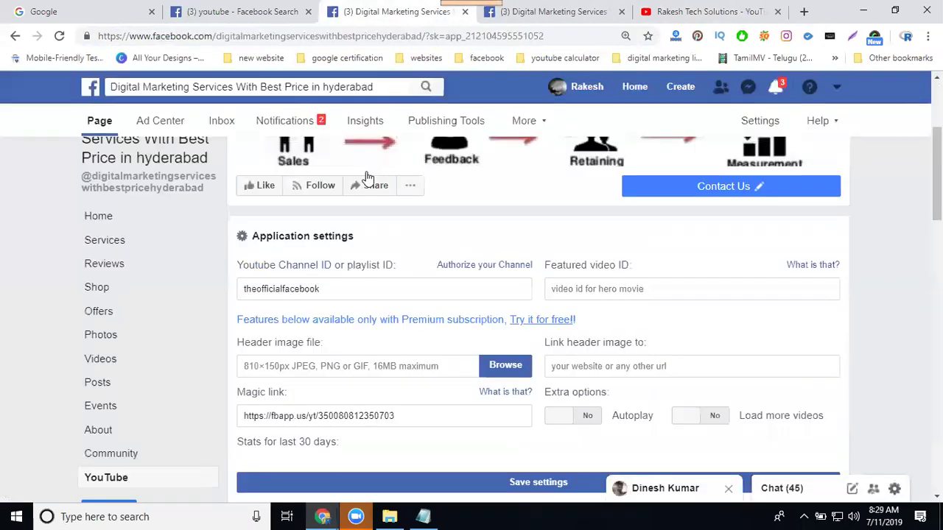
{"action": "double_click", "coordinate": [333, 288]}
{"action": "type", "text": "UCJXIcZ70YdeqlLNbUGtHqQ"}
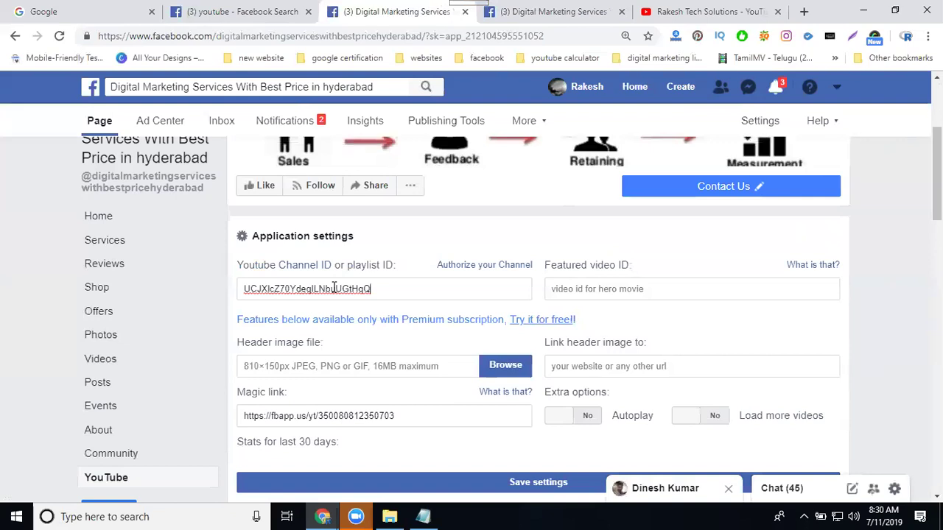
Copy the link of the "Rakesh Tech Solutions - Digital Marketing" video from the channel's uploaded videos on YouTube.
{"action": "left_click", "coordinate": [681, 12]}
{"action": "scroll", "coordinate": [363, 293], "scroll_direction": "down", "scroll_amount": 3}
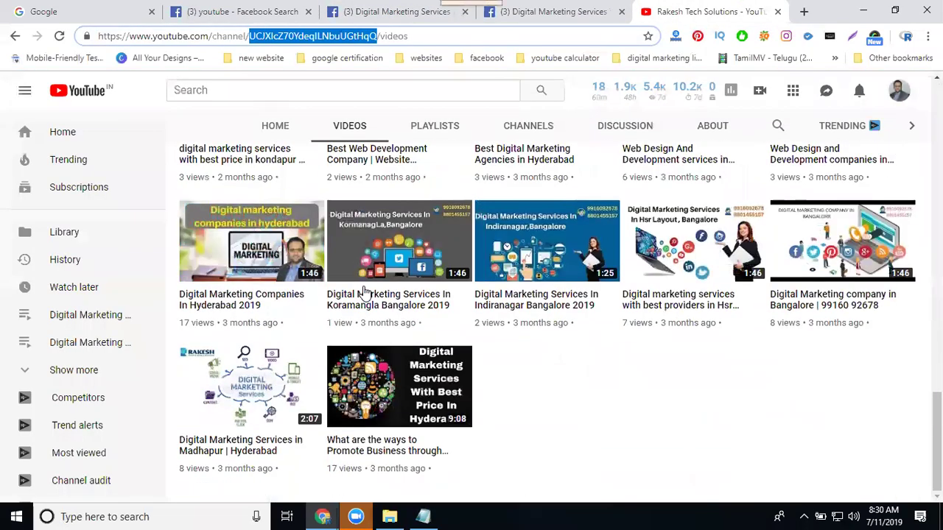
{"action": "middle_click", "coordinate": [250, 383]}
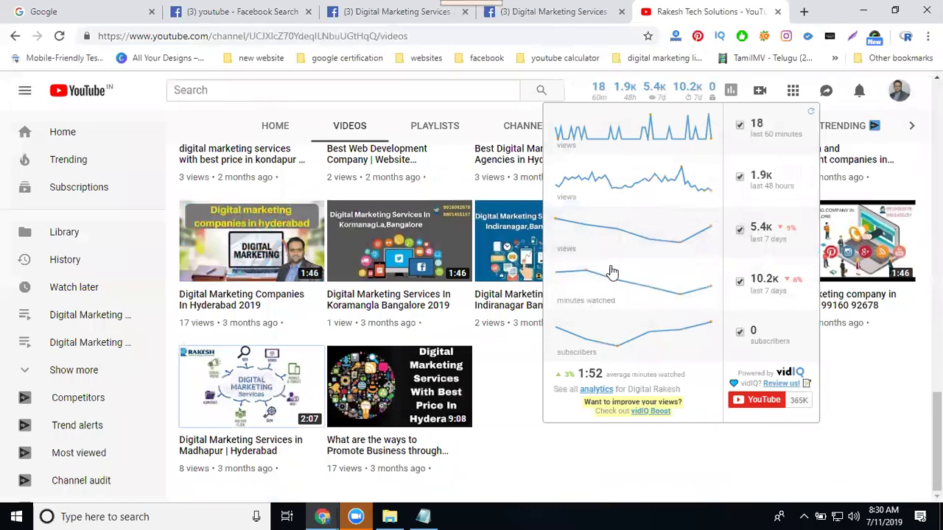
{"action": "scroll", "coordinate": [587, 388], "scroll_direction": "up", "scroll_amount": 2}
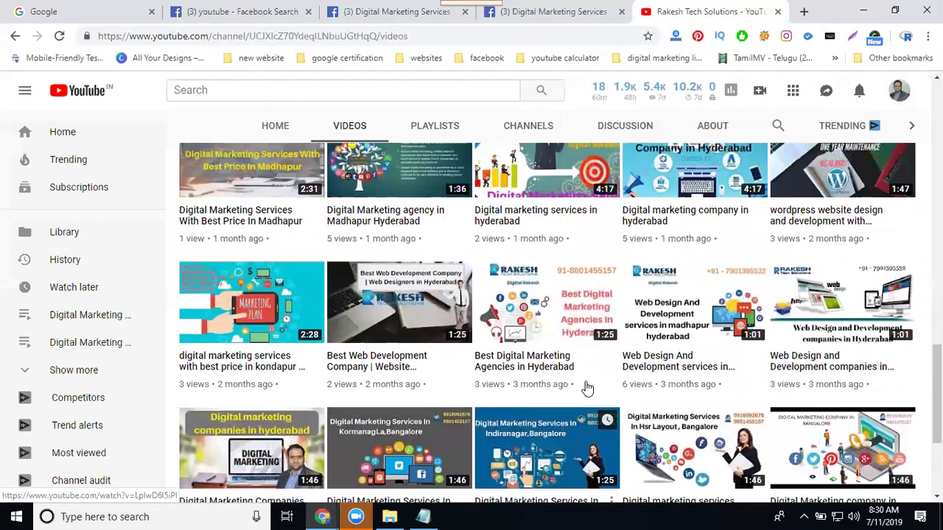
{"action": "scroll", "coordinate": [587, 388], "scroll_direction": "up", "scroll_amount": 1}
{"action": "scroll", "coordinate": [587, 388], "scroll_direction": "up", "scroll_amount": 2}
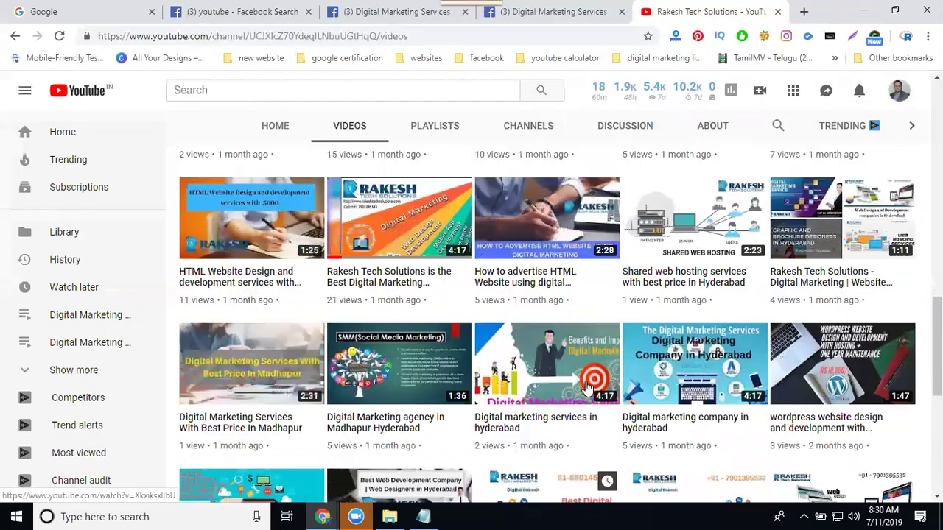
{"action": "middle_click", "coordinate": [804, 273]}
{"action": "left_click", "coordinate": [700, 11]}
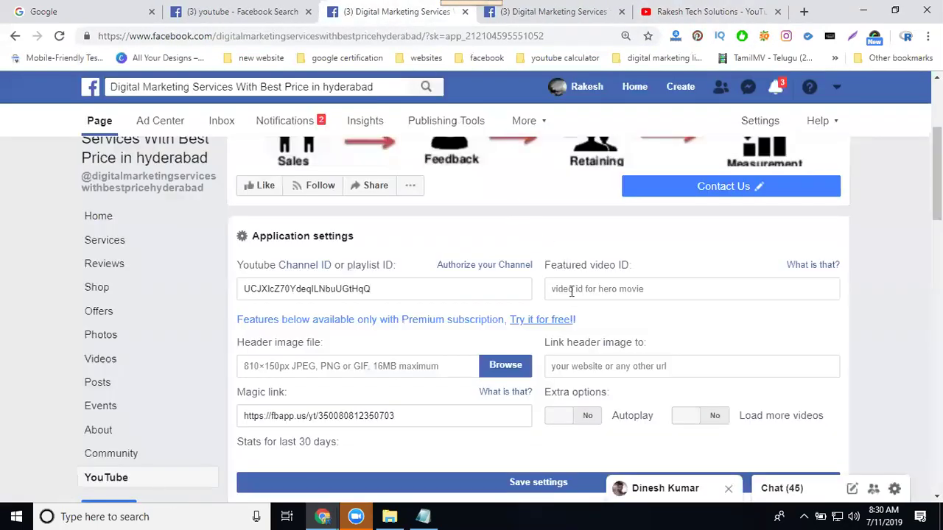
Set the featured video ID to 3LM-H_P05D0, without the rest of the video link, and save the YouTube tab's settings.
{"action": "left_click", "coordinate": [571, 295]}
{"action": "type", "text": "https://www.youtube.com/watch?v=3LM-H_P05D0"}
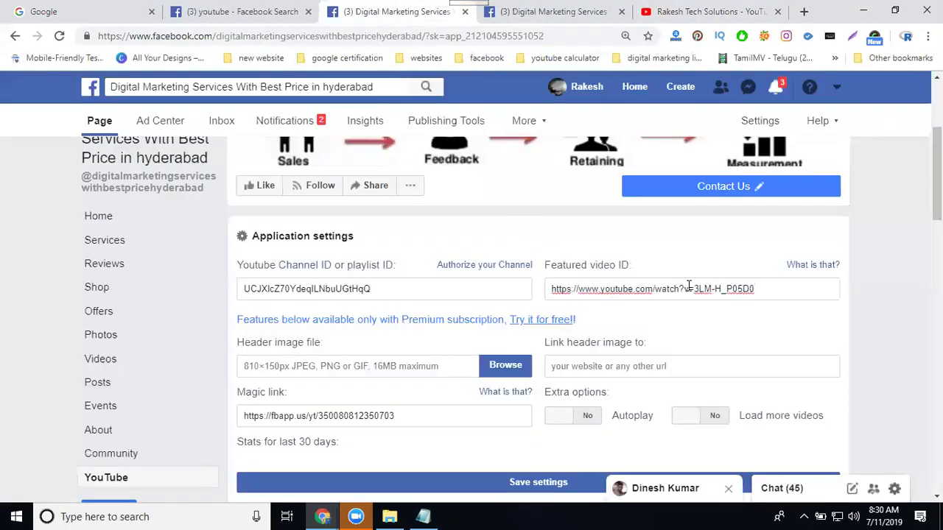
{"action": "left_click_drag", "start_coordinate": [695, 288], "coordinate": [545, 289]}
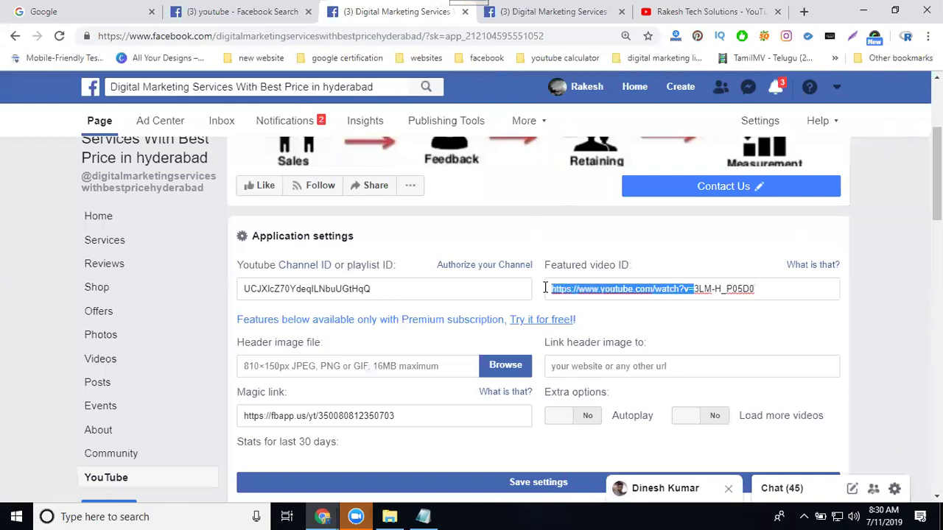
{"action": "key", "text": "BackSpace"}
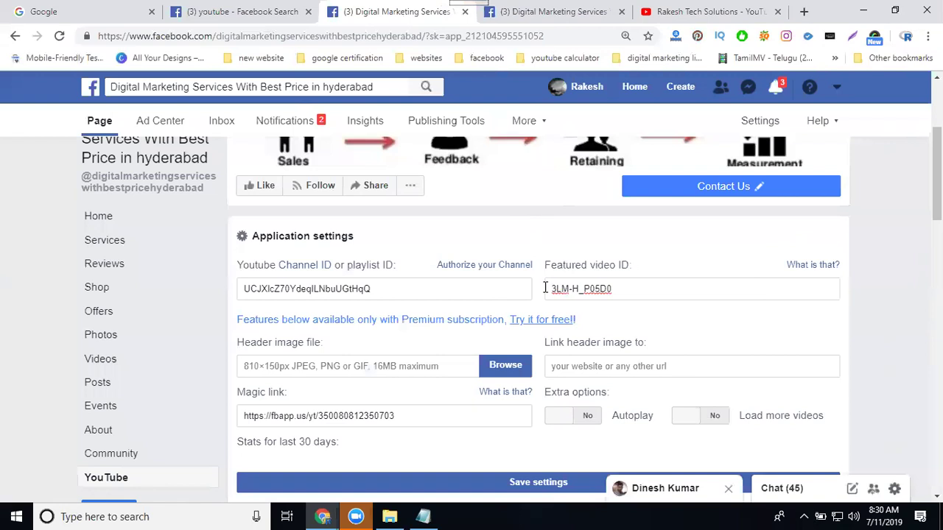
{"action": "scroll", "coordinate": [353, 309], "scroll_direction": "down", "scroll_amount": 2}
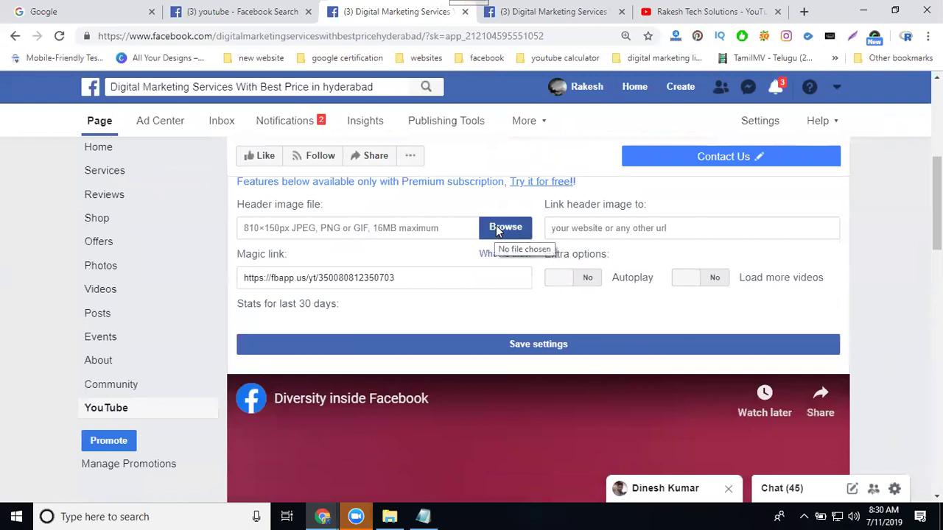
{"action": "left_click", "coordinate": [508, 345]}
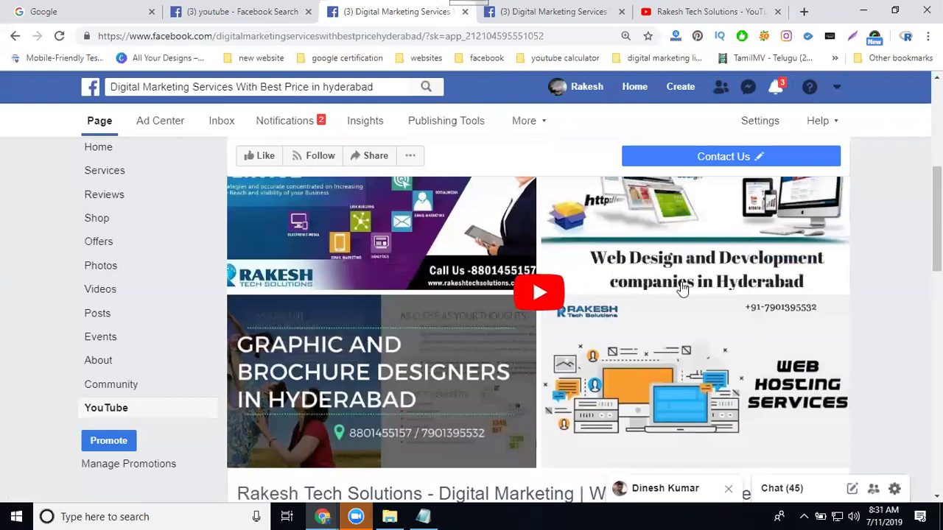
Examine the page's YouTube tab, checking the featured video's description, the channel subscribe option and the grid of channel videos.
{"action": "scroll", "coordinate": [689, 295], "scroll_direction": "down", "scroll_amount": 3}
{"action": "scroll", "coordinate": [690, 295], "scroll_direction": "down", "scroll_amount": 1}
{"action": "scroll", "coordinate": [606, 303], "scroll_direction": "down", "scroll_amount": 2}
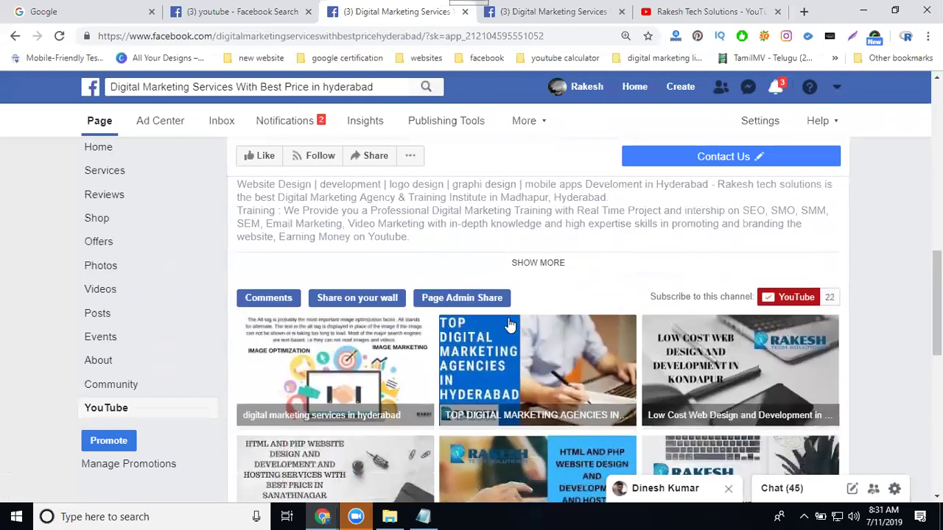
{"action": "scroll", "coordinate": [382, 308], "scroll_direction": "down", "scroll_amount": 4}
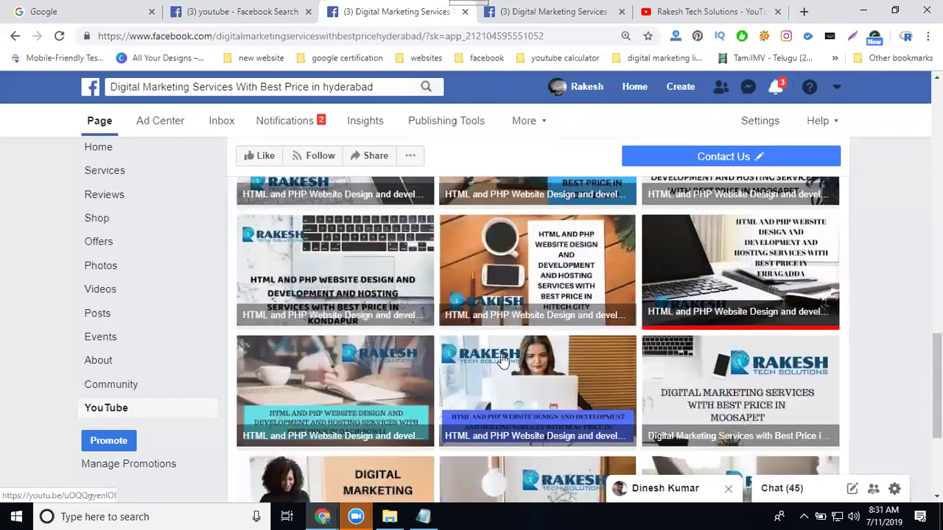
{"action": "scroll", "coordinate": [501, 368], "scroll_direction": "down", "scroll_amount": 2}
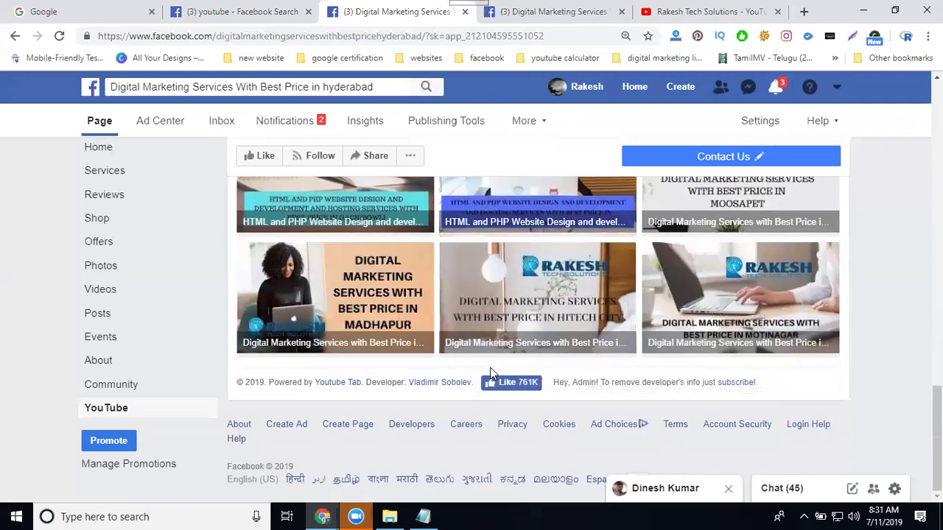
{"action": "scroll", "coordinate": [549, 358], "scroll_direction": "up", "scroll_amount": 5}
{"action": "scroll", "coordinate": [549, 357], "scroll_direction": "up", "scroll_amount": 3}
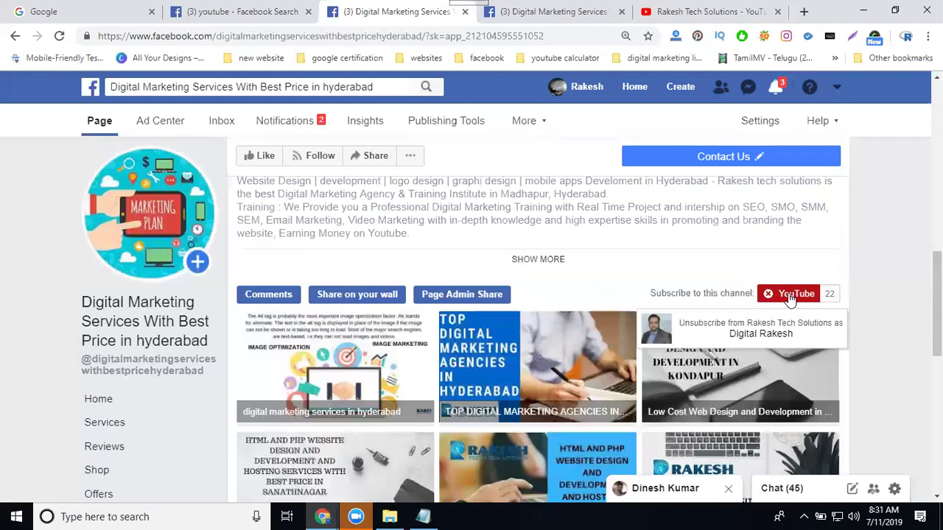
{"action": "scroll", "coordinate": [59, 386], "scroll_direction": "down", "scroll_amount": 3}
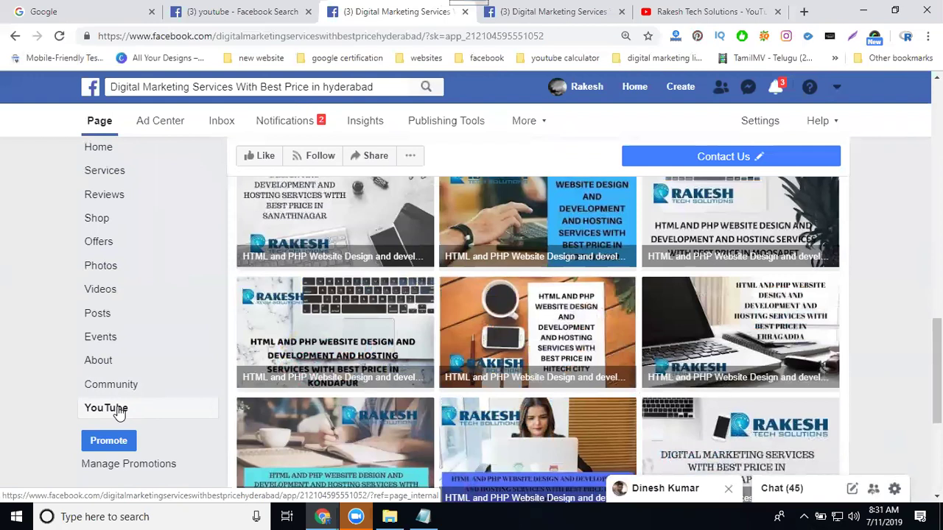
{"action": "left_click", "coordinate": [120, 412]}
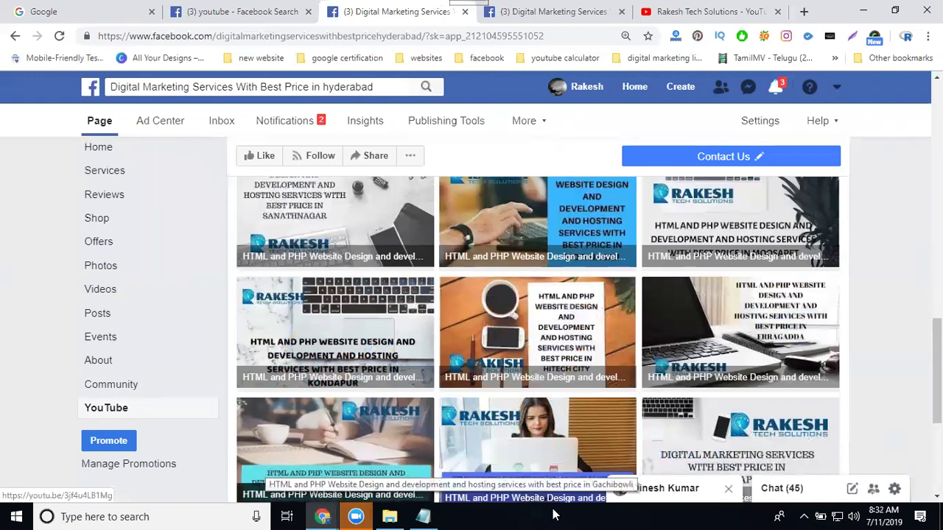